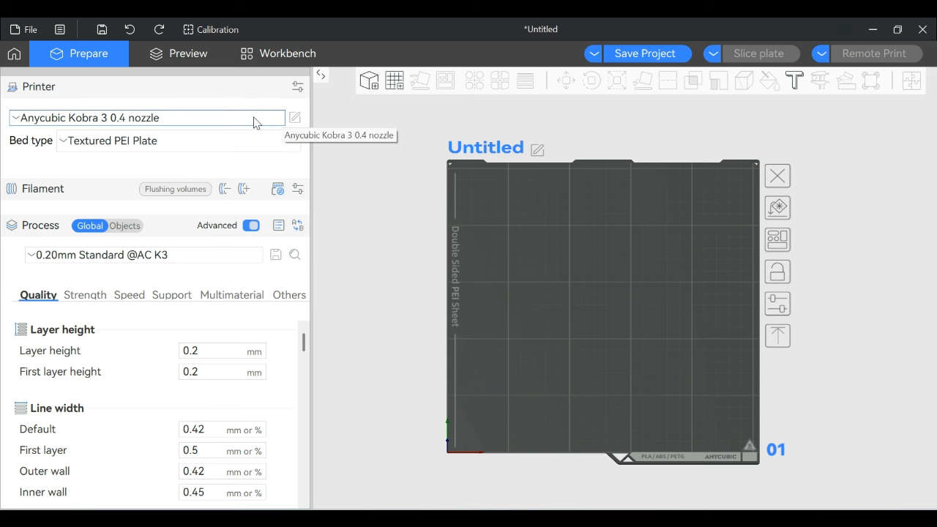
Review the available printer presets and the catalogue of Anycubic printer models and nozzle sizes without changing the selection
left_click(201, 123)
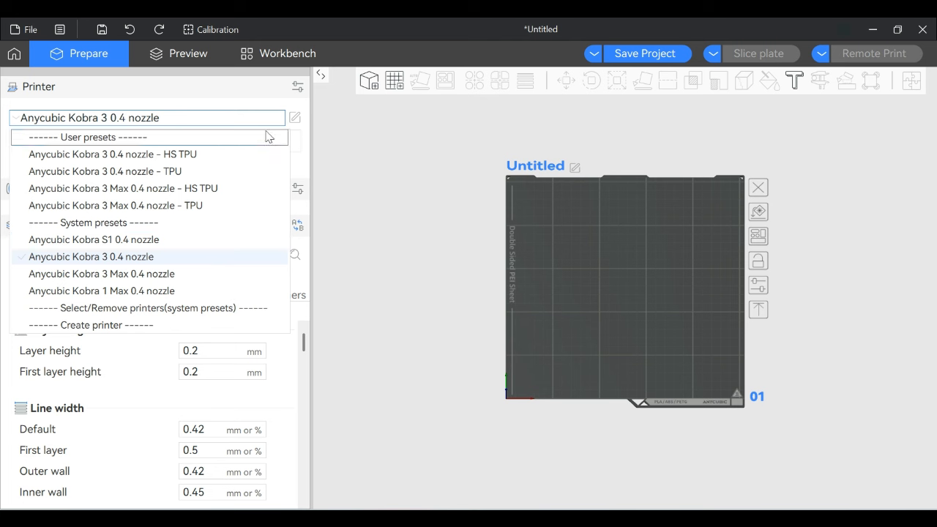
left_click(298, 87)
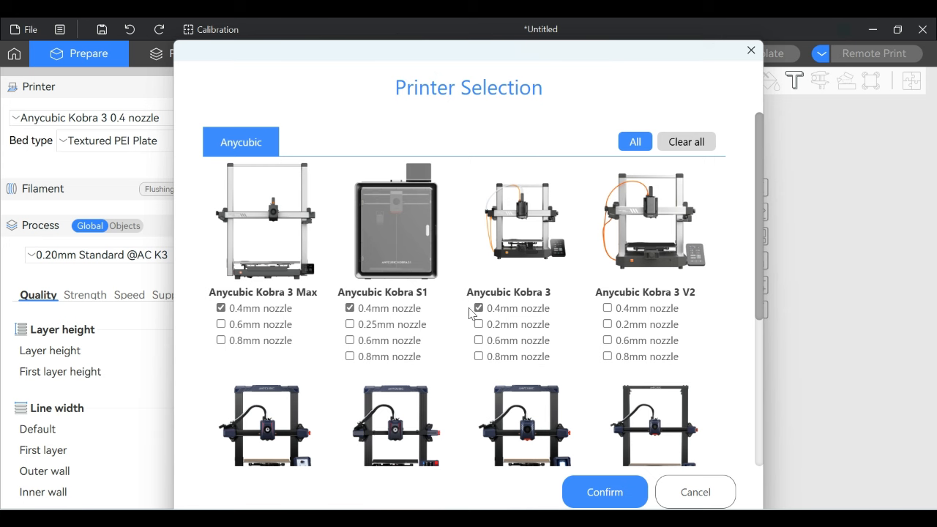
scroll(250, 331, "down", 5)
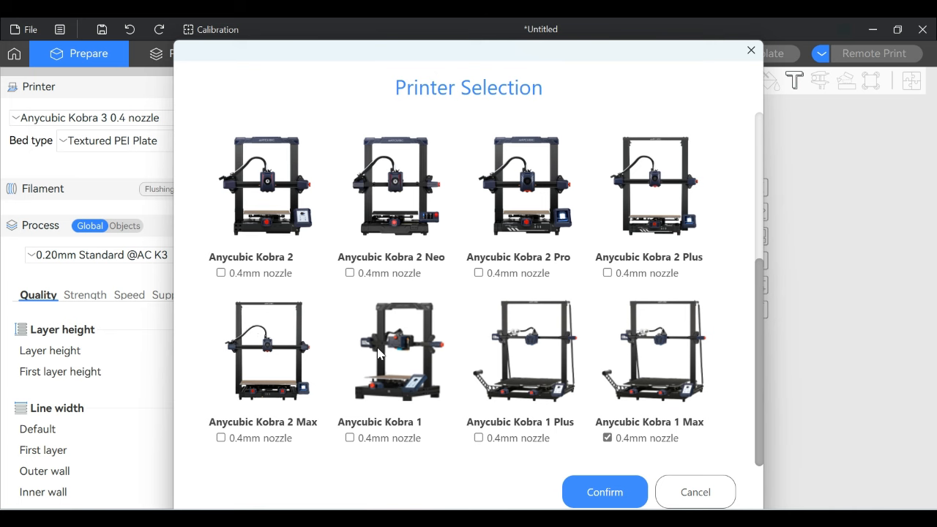
scroll(378, 354, "up", 5)
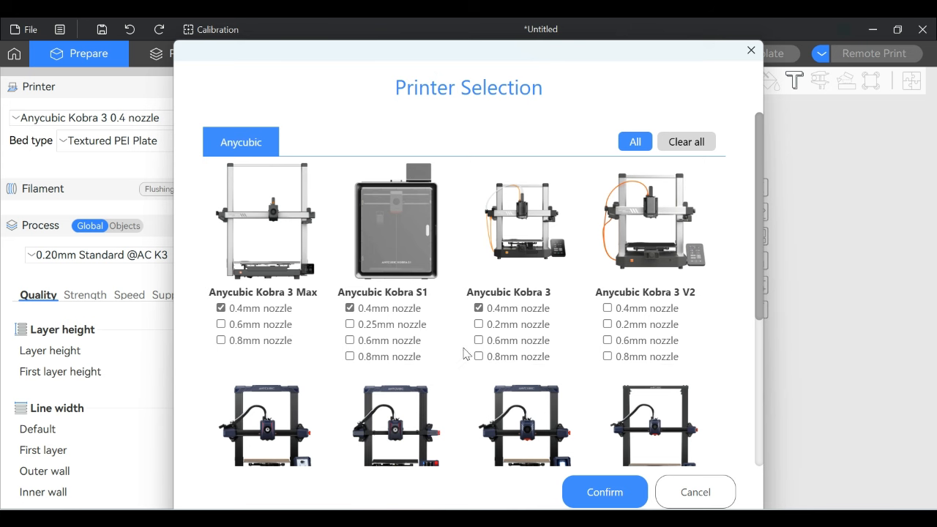
scroll(473, 366, "down", 4)
scroll(478, 373, "up", 2)
scroll(476, 372, "up", 3)
left_click(751, 49)
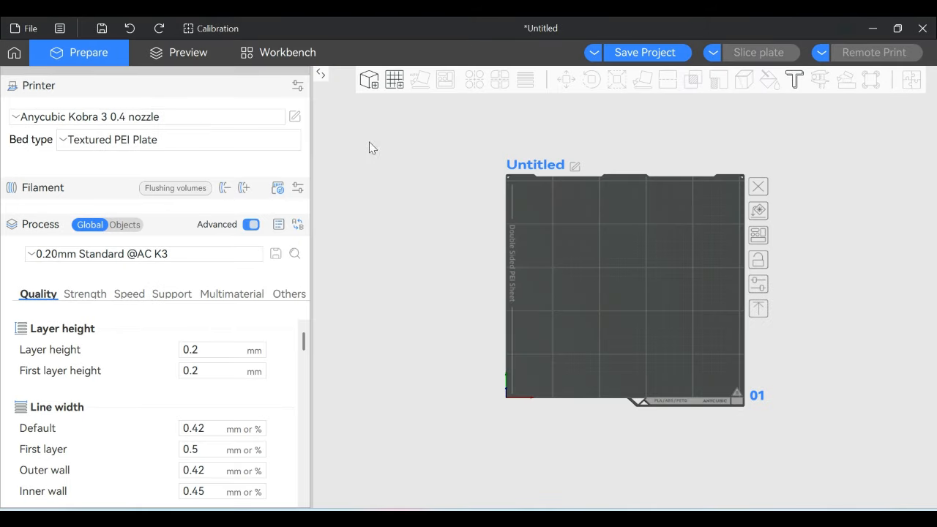
Examine the basic information and bed shape in the Anycubic Kobra 3 0.4 nozzle printer settings, leaving the bed shape unmodified
left_click(295, 117)
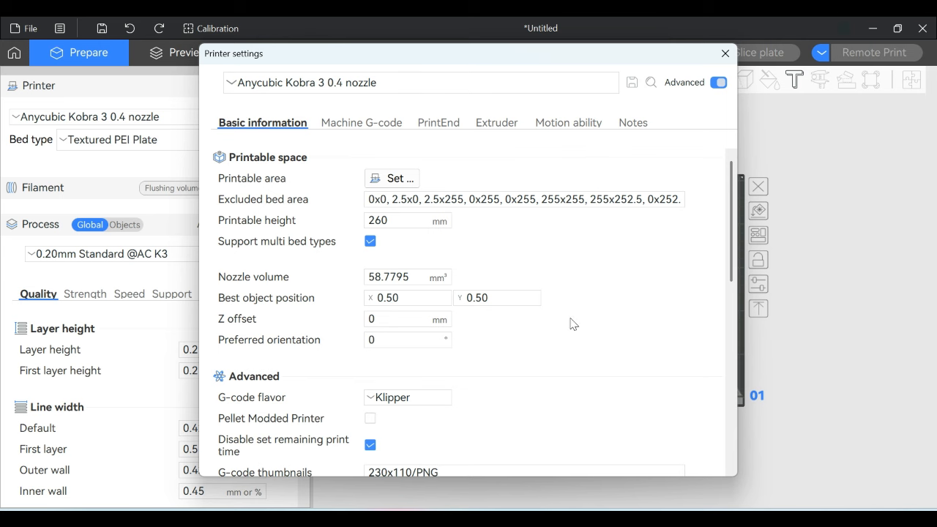
scroll(592, 331, "down", 5)
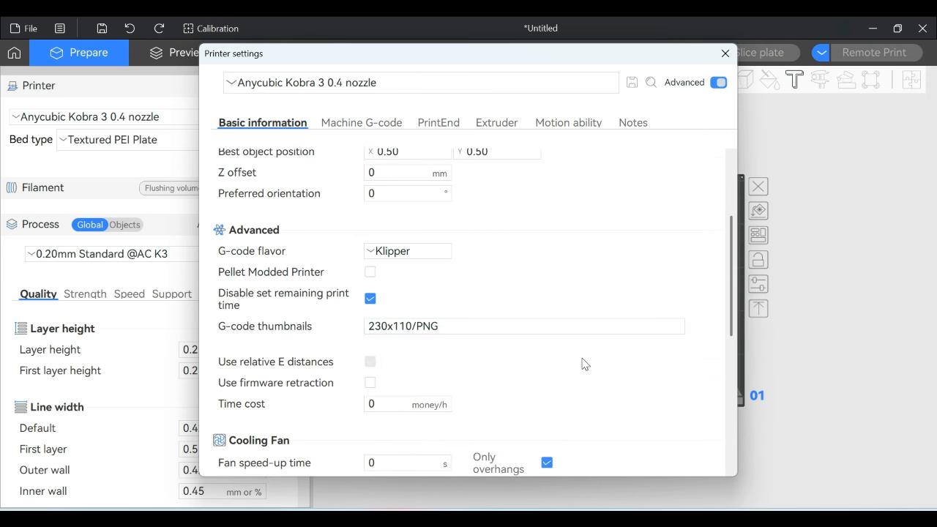
scroll(592, 373, "up", 3)
scroll(594, 373, "up", 2)
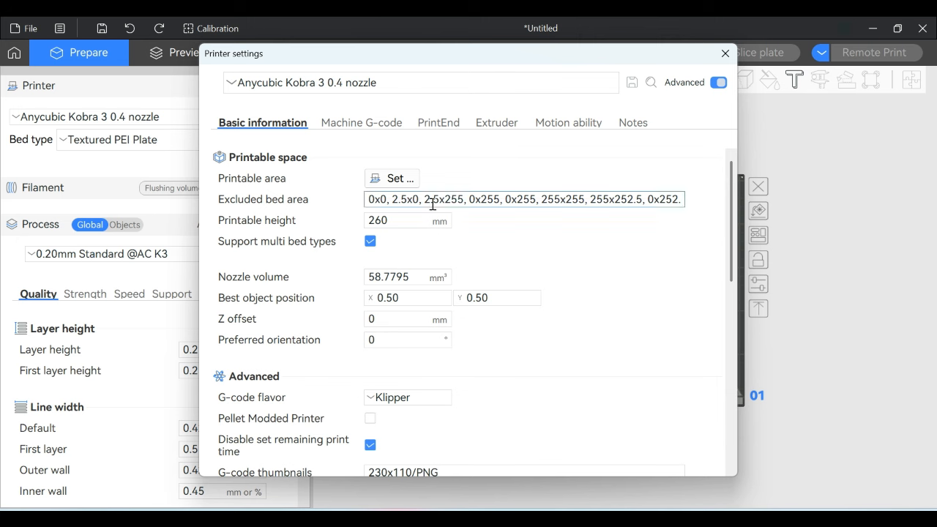
left_click(395, 179)
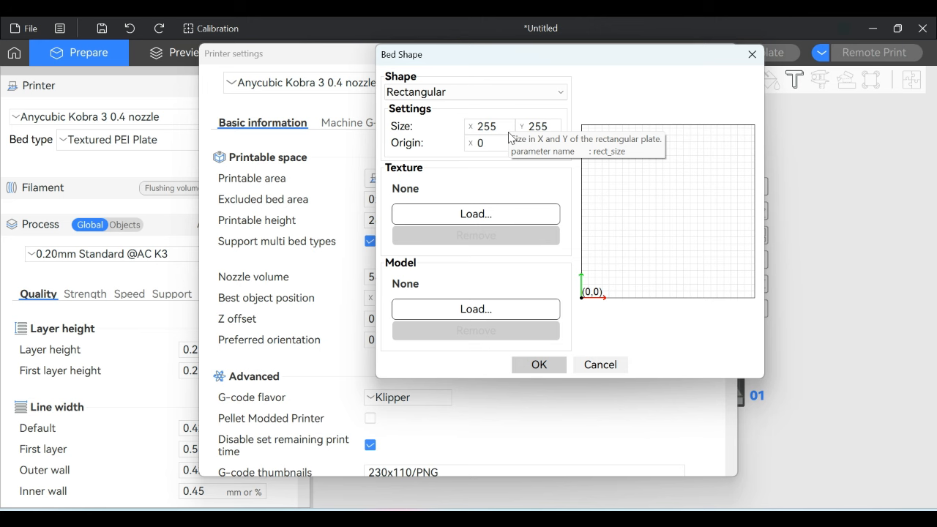
left_click(603, 362)
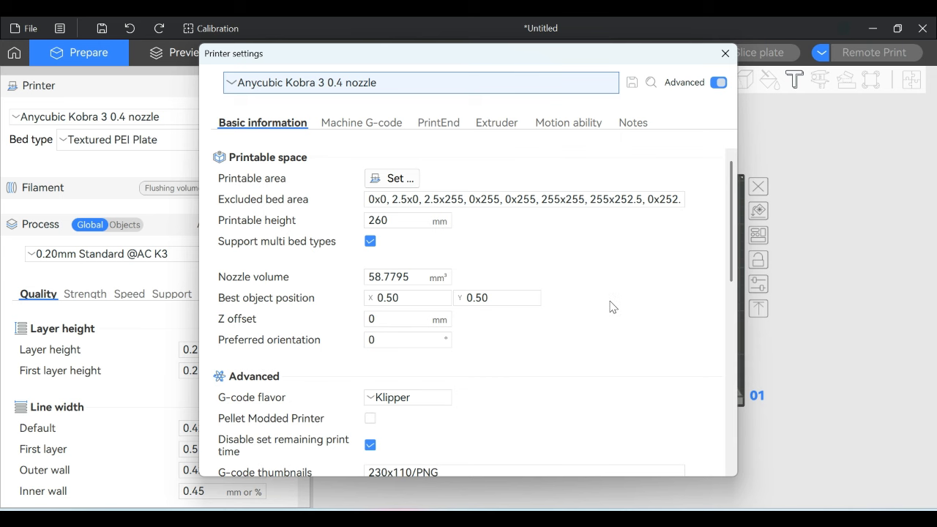
Inspect the basic information of the Anycubic Kobra 3 0.4 nozzle - TPU preset, and return to the Anycubic Kobra 3 0.4 nozzle preset
left_click(565, 87)
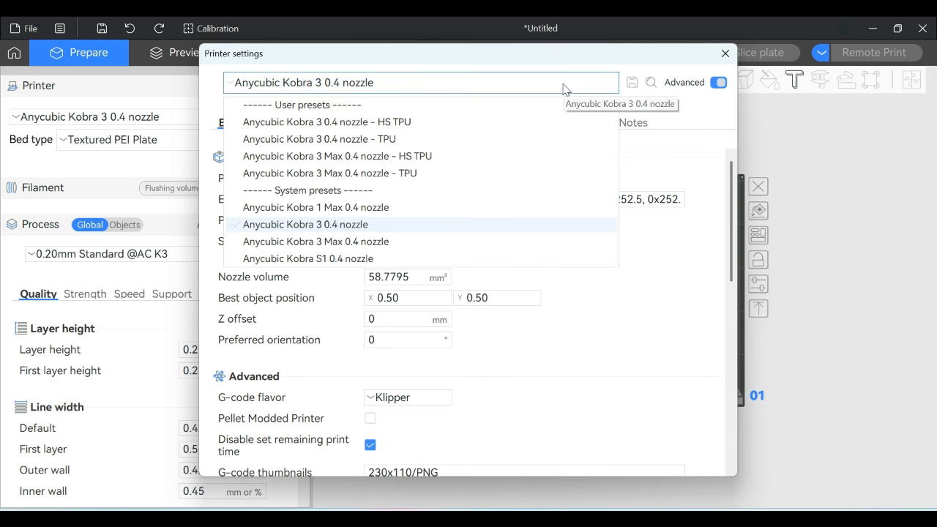
left_click(416, 139)
scroll(546, 348, "down", 4)
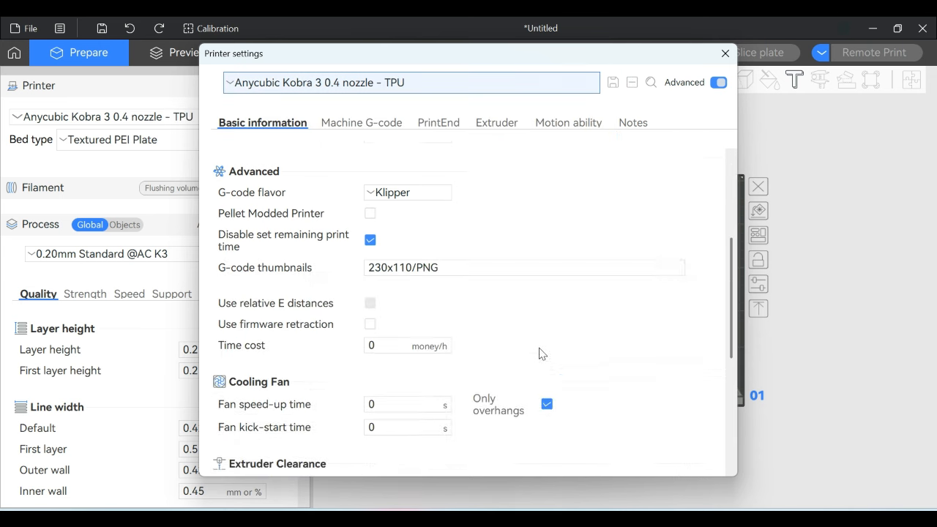
scroll(542, 353, "down", 5)
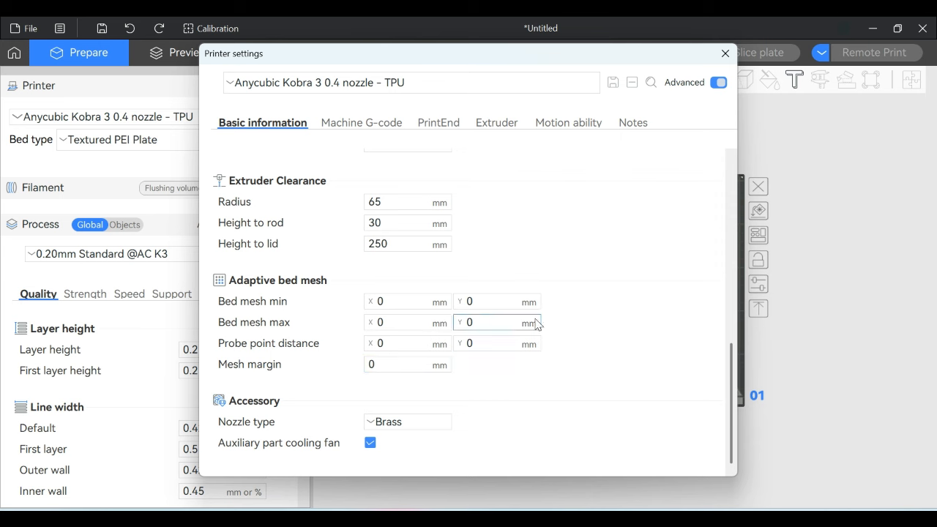
left_click(548, 83)
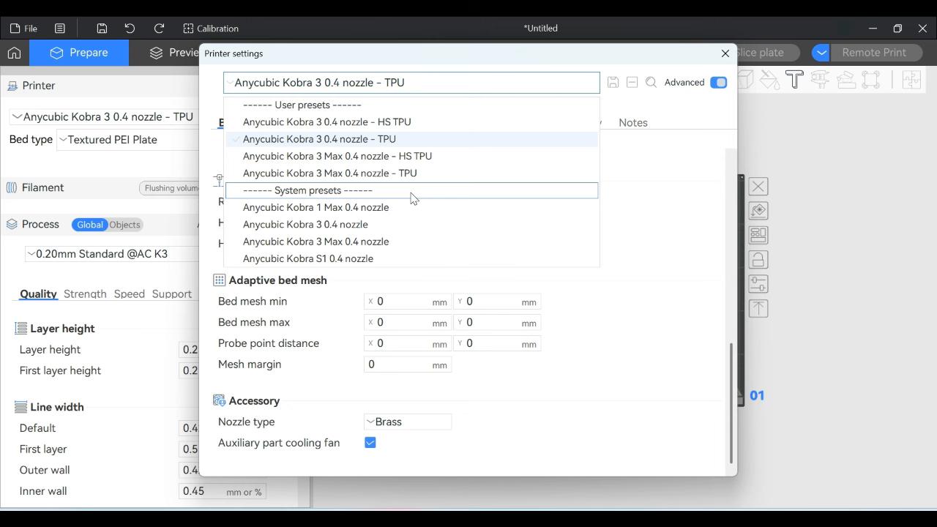
left_click(402, 224)
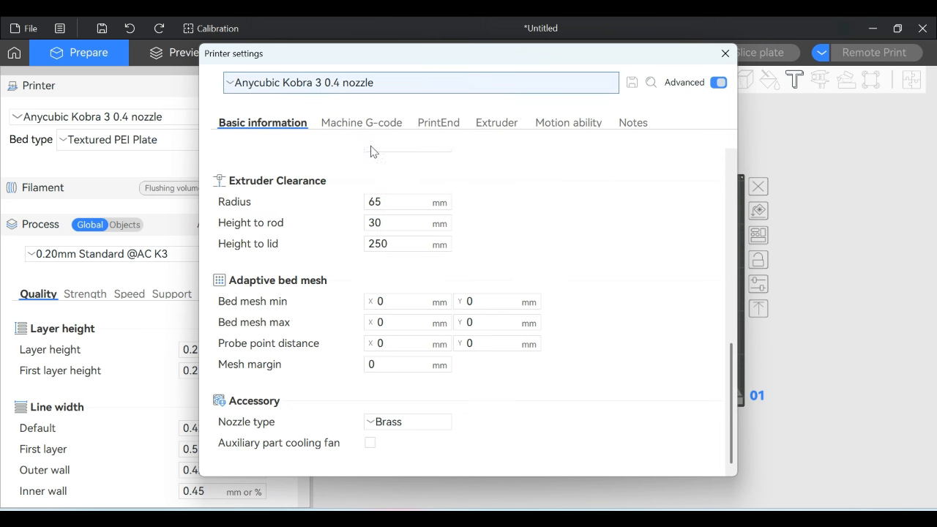
Examine the printer's machine start, machine end and layer change G-code
left_click(358, 124)
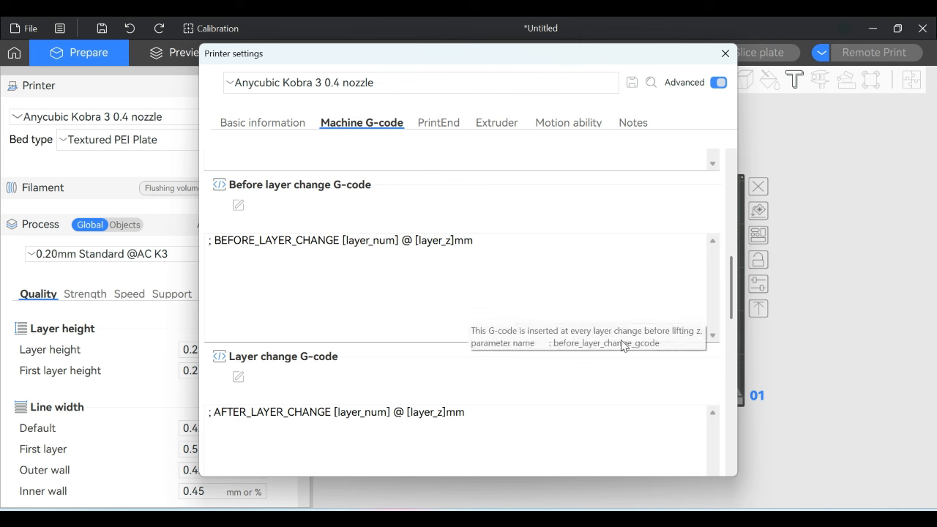
scroll(634, 312, "up", 10)
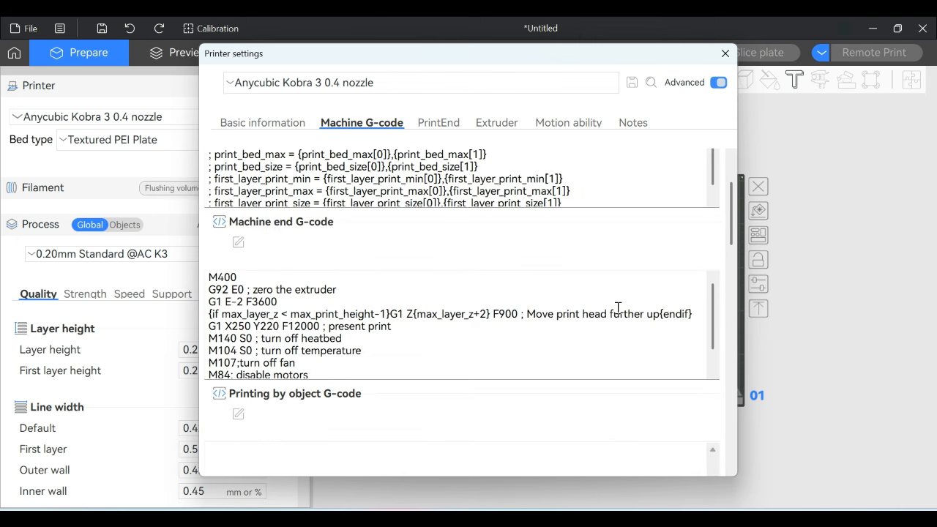
scroll(619, 308, "up", 3)
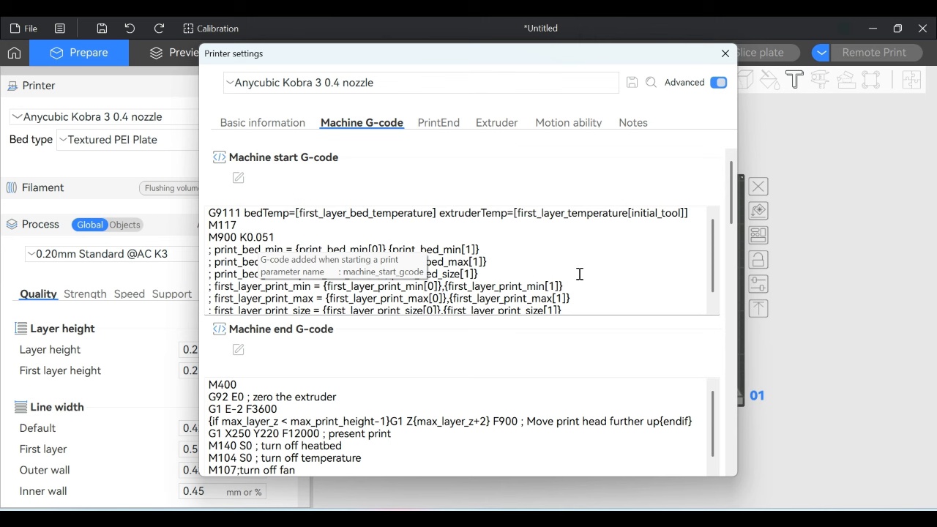
scroll(579, 274, "down", 2)
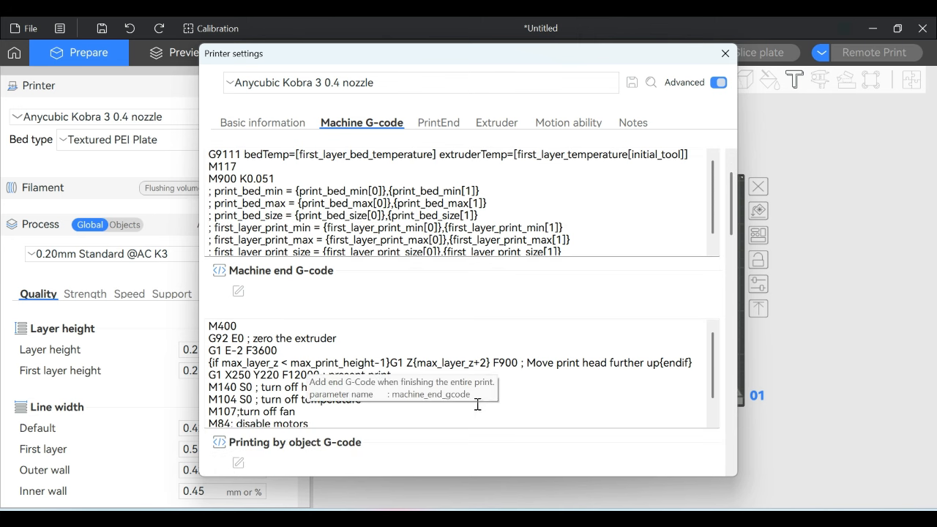
scroll(532, 392, "down", 1)
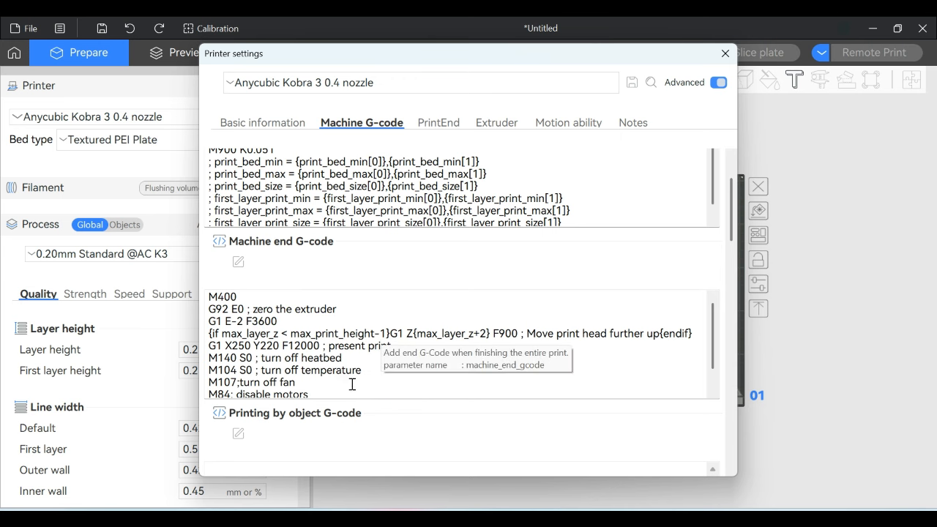
scroll(350, 389, "down", 1)
scroll(347, 387, "up", 1)
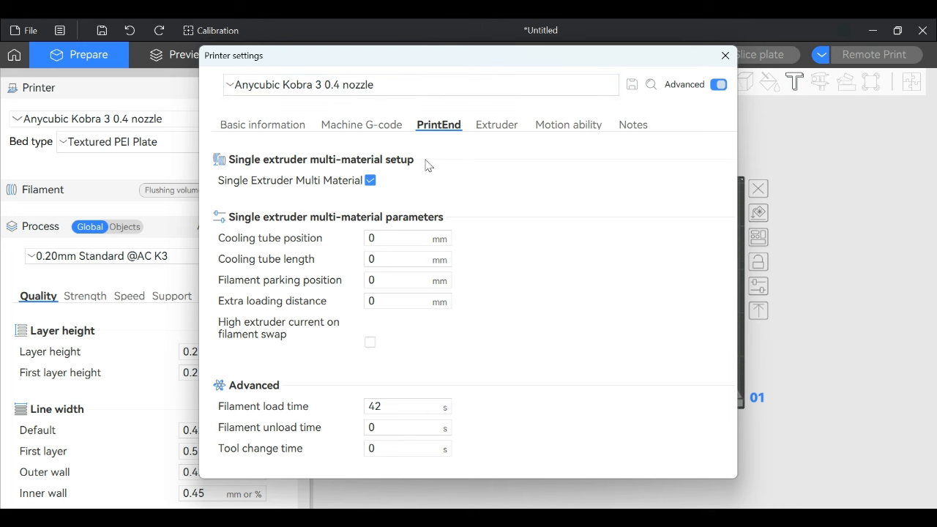
Toggle Single Extruder Multi Material off and back on, and close the printer settings
left_click(371, 180)
left_click(371, 181)
left_click(264, 126)
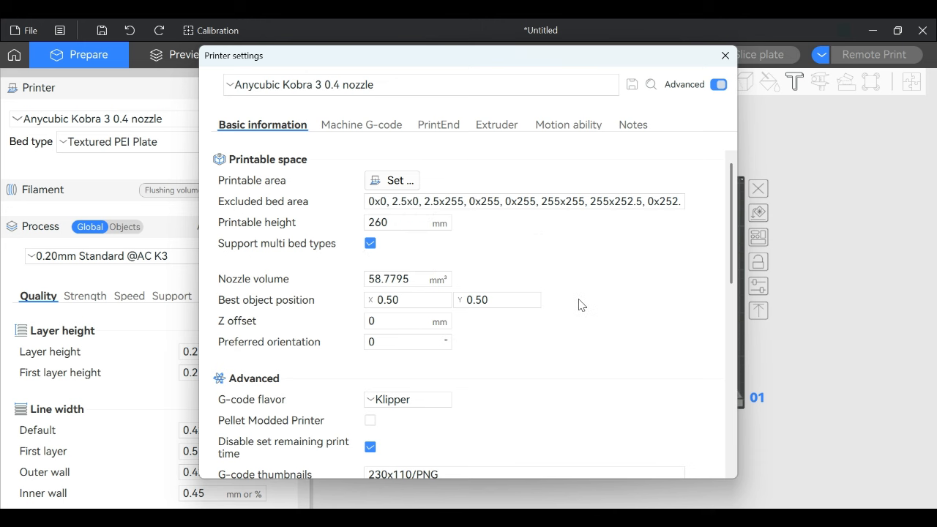
left_click(737, 57)
Choose Textured PEI Plate as the bed type and collapse the printer section
left_click(178, 142)
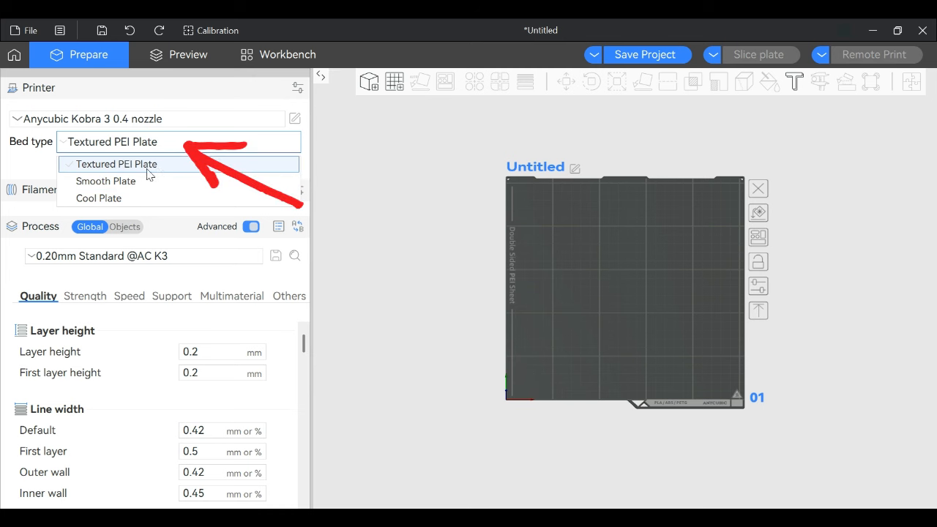
left_click(64, 166)
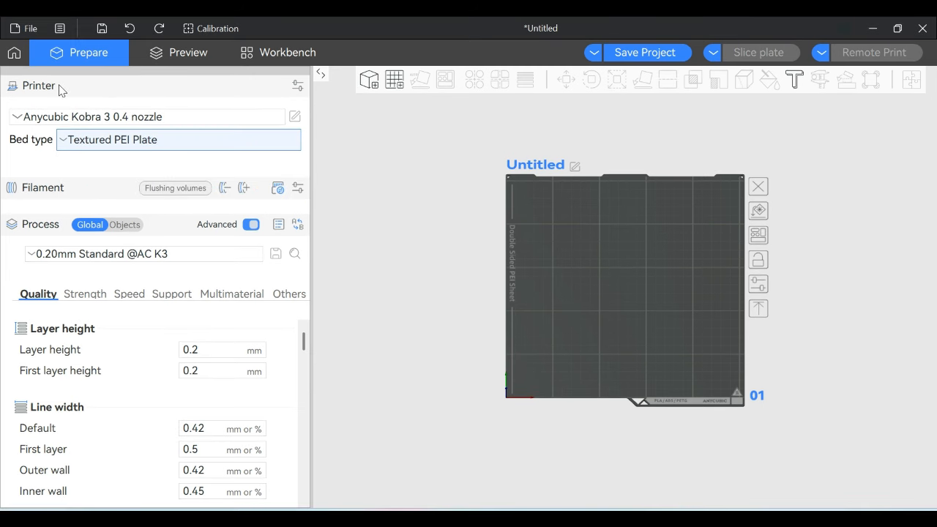
left_click(61, 88)
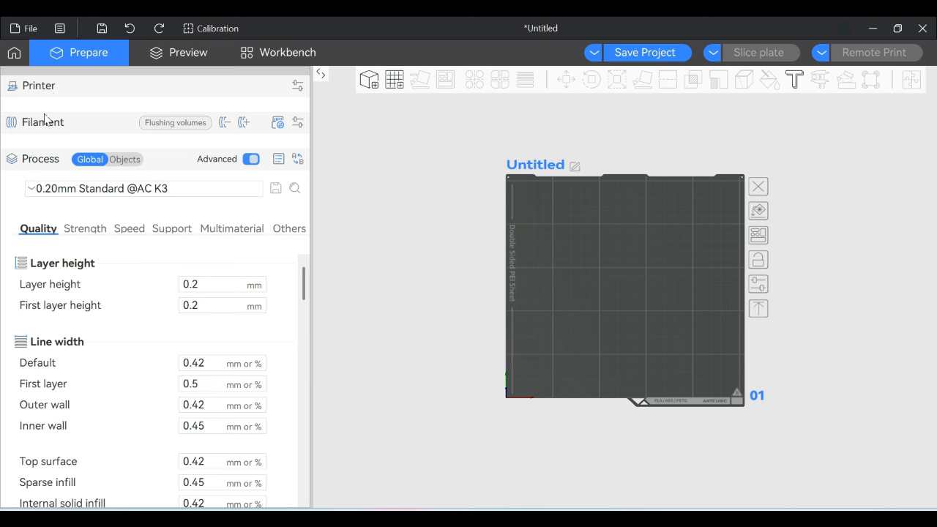
Expand the filament section and view the user and system presets available for filament 1
left_click(80, 130)
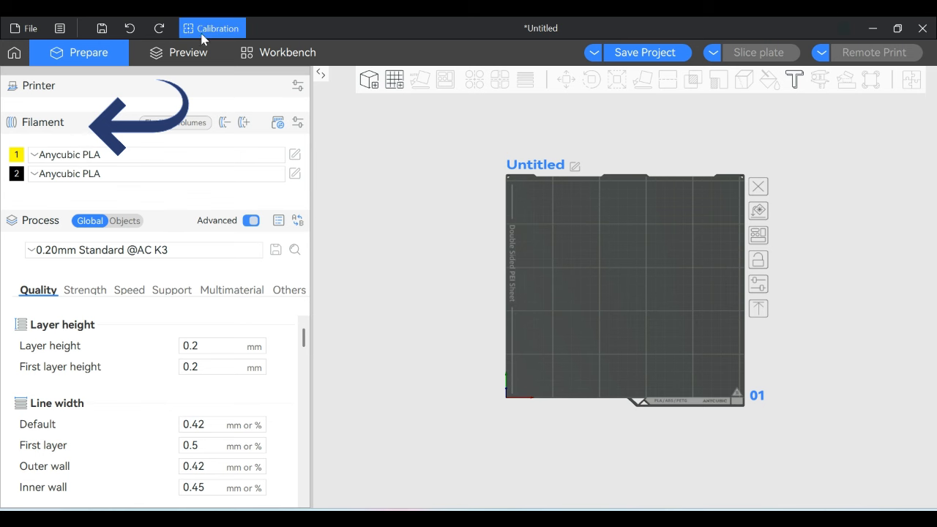
left_click(120, 162)
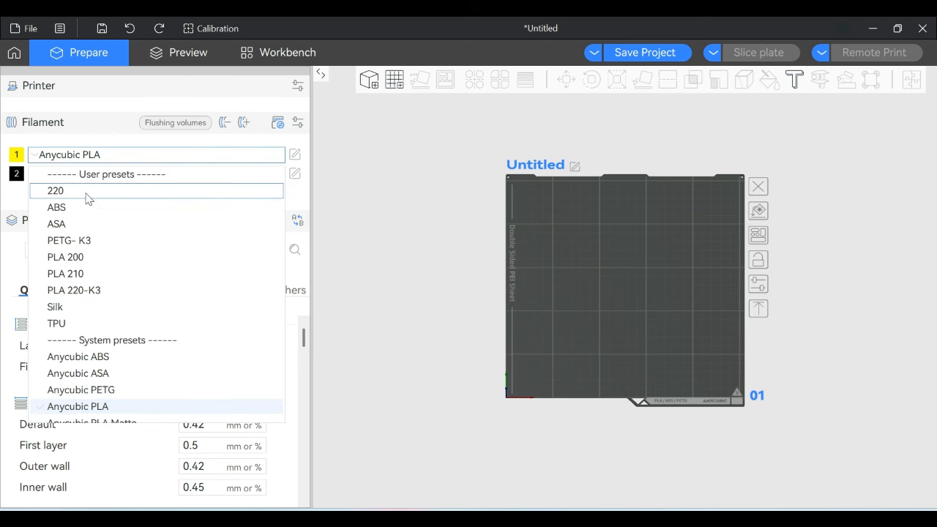
left_click(140, 160)
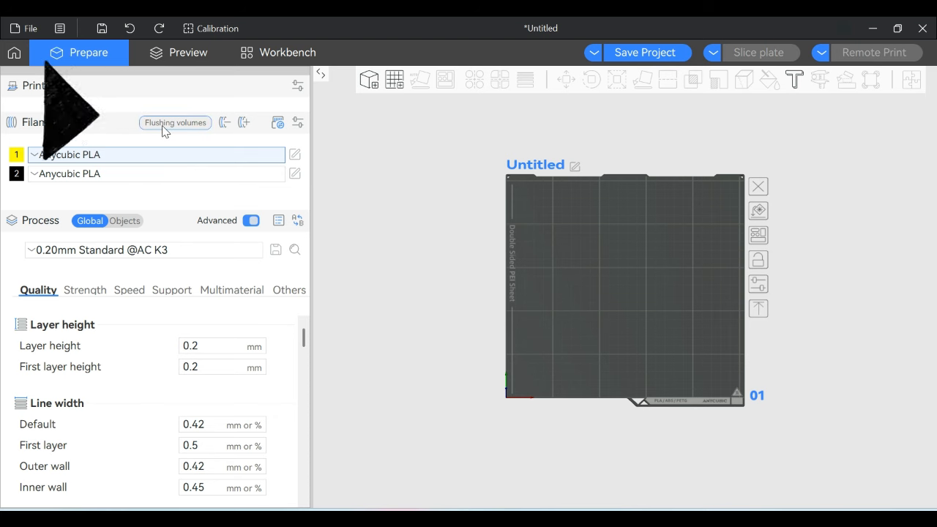
Try a flushing volume multiplier of 1.0 with recalculated volumes for the two filaments, and close the dialog without applying
left_click(190, 126)
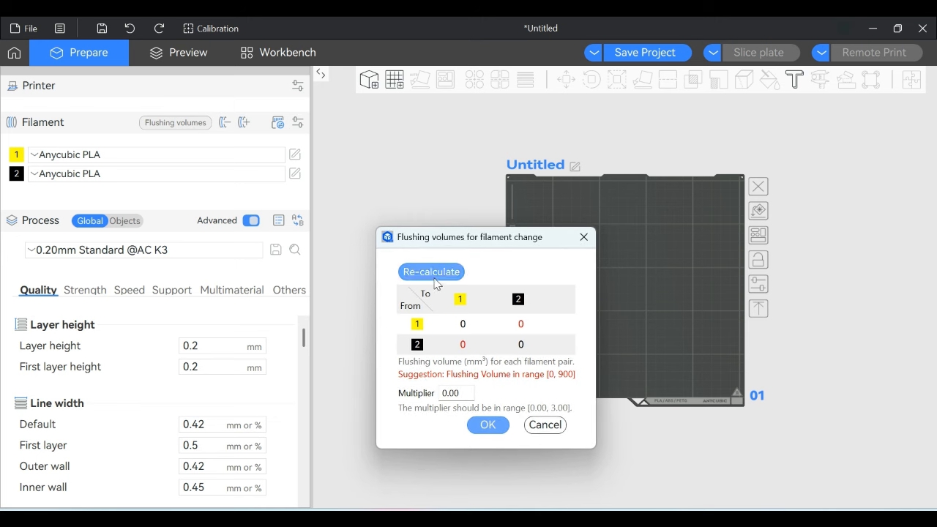
left_click(468, 393)
type("0")
key("BackSpace")
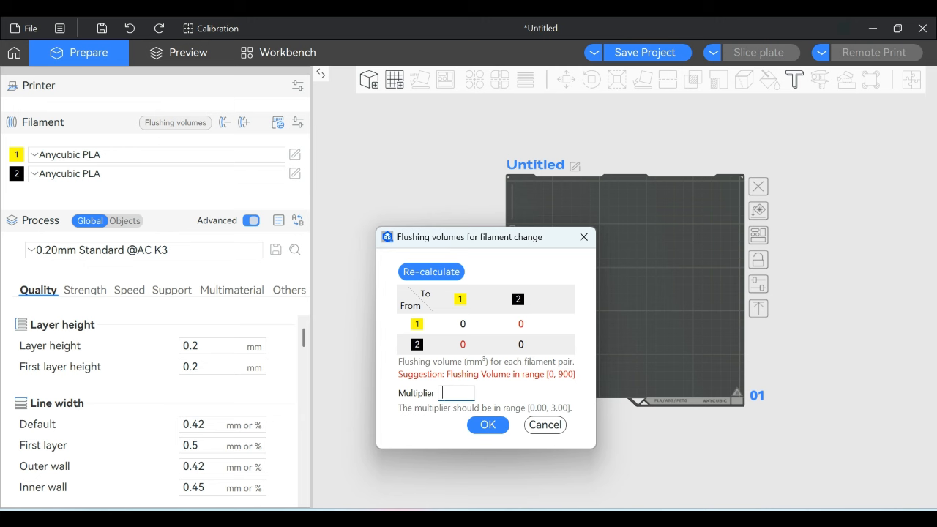
type("1.0")
left_click(440, 272)
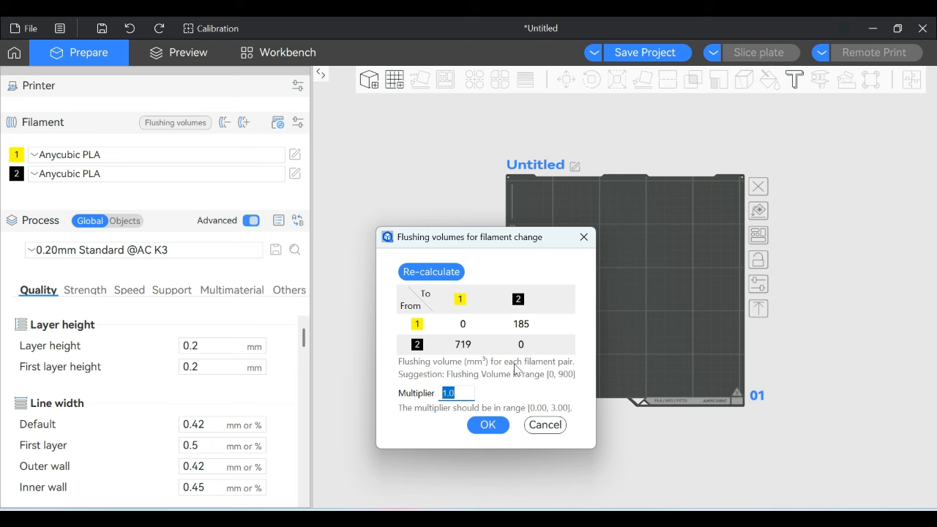
left_click(584, 236)
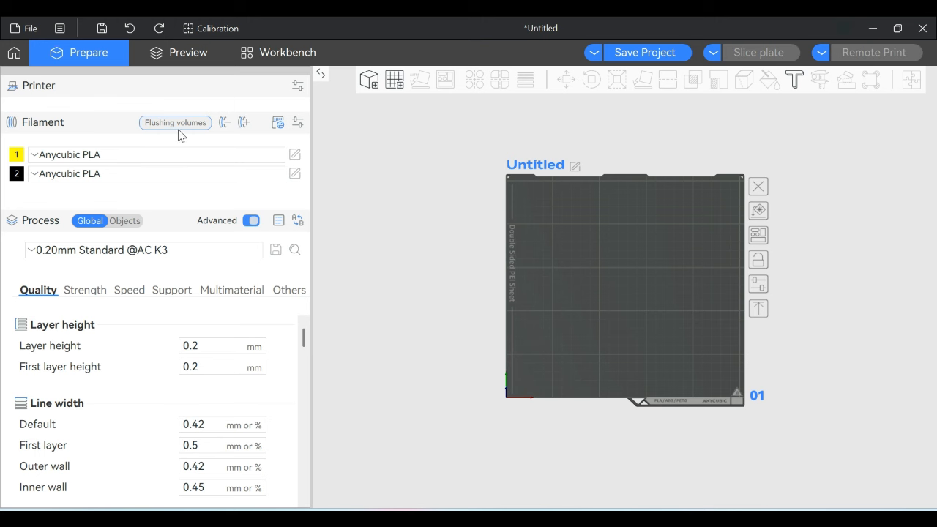
Check the flushing volume auto-calculation options in the general preferences and close the preferences unchanged
left_click(61, 30)
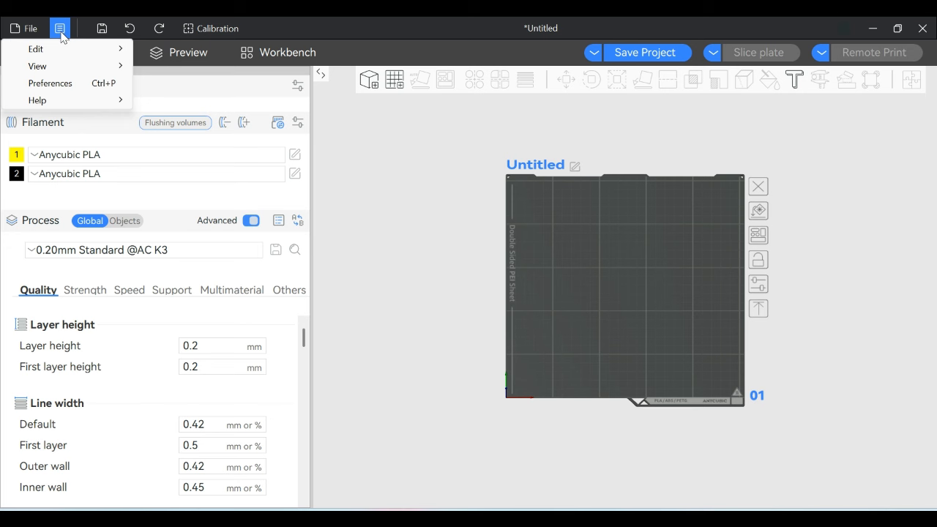
left_click(72, 85)
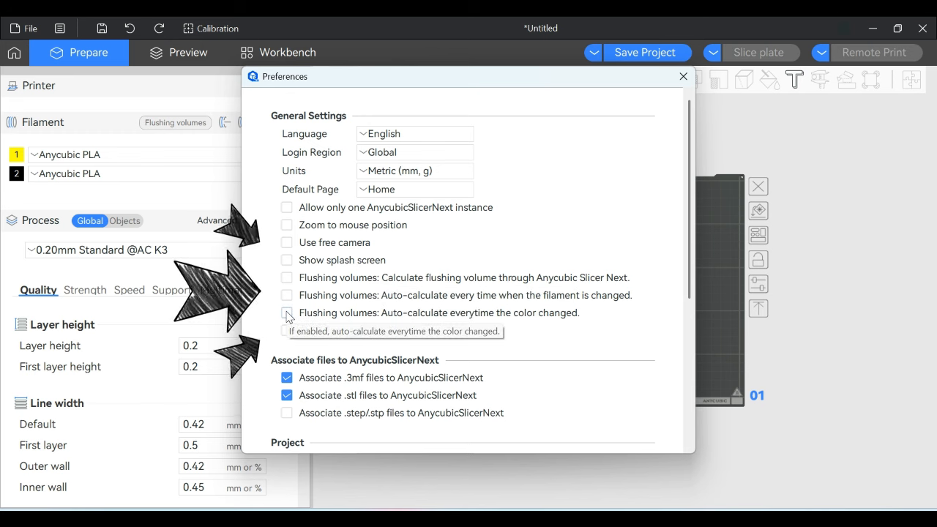
left_click(681, 76)
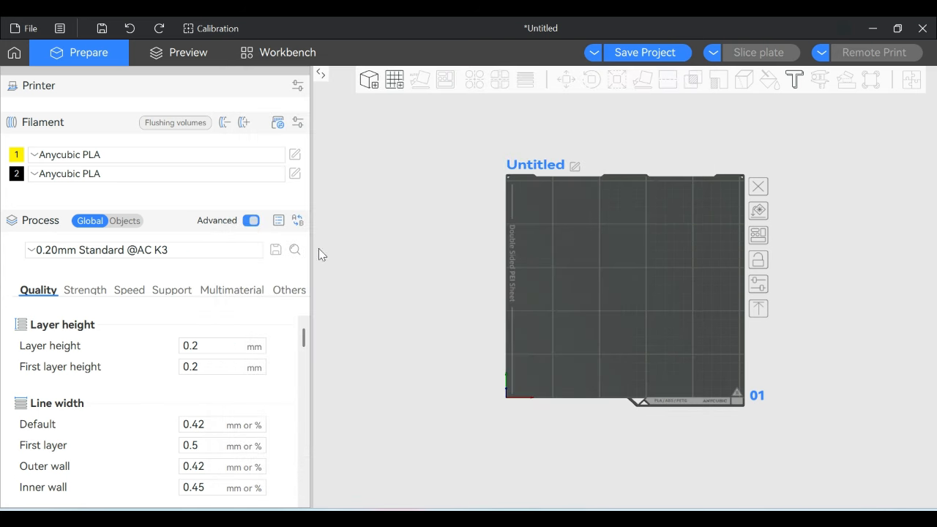
Remove the last filament and add a series of new filament slots to the list
left_click(225, 122)
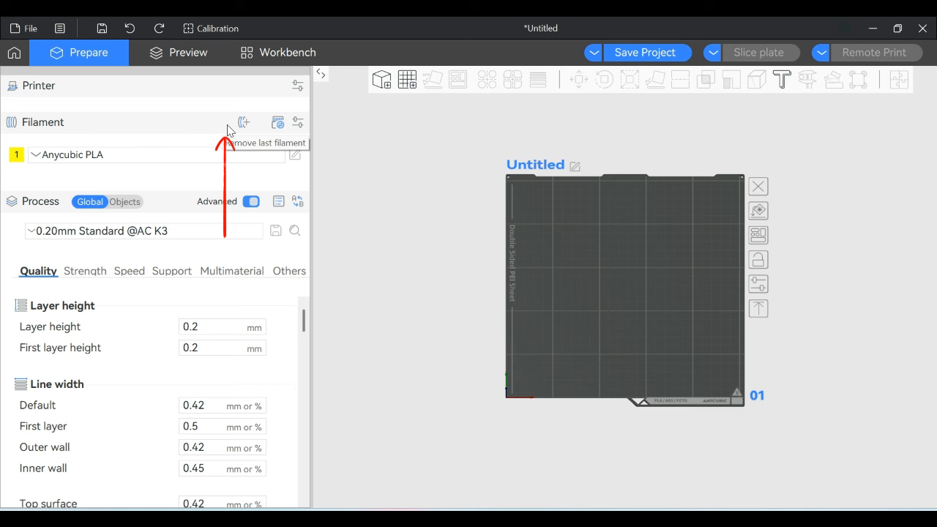
left_click(244, 123)
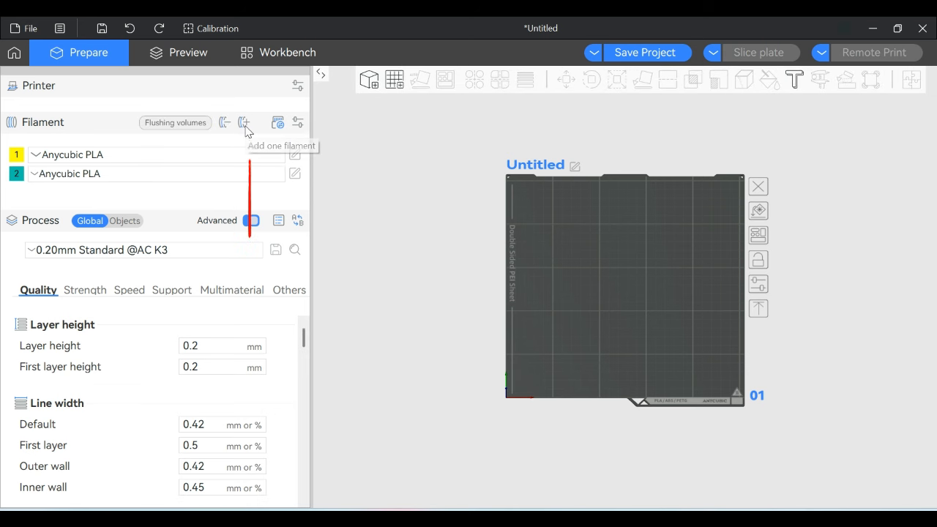
left_click(243, 123)
left_click(244, 123)
left_click(244, 123)
left_click(243, 123)
left_click(244, 125)
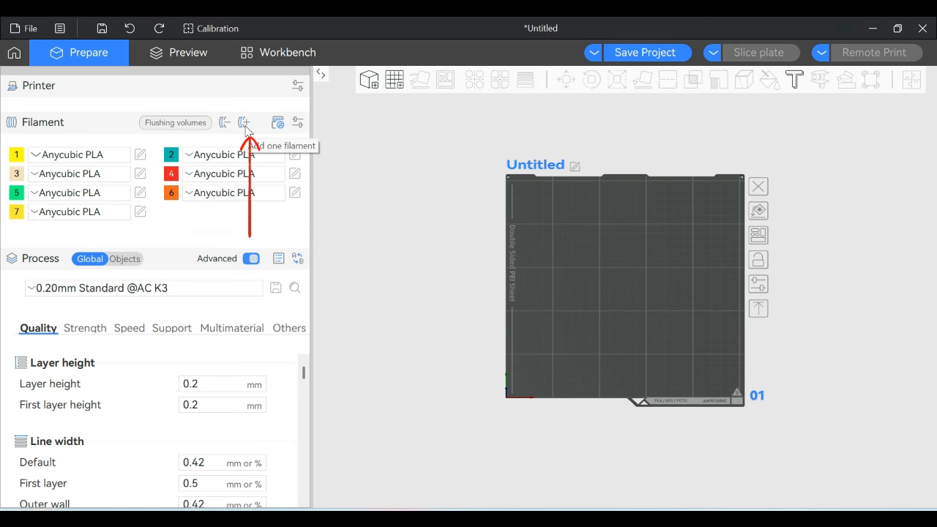
left_click(244, 124)
left_click(244, 124)
left_click(245, 124)
left_click(244, 125)
left_click(244, 125)
Remove the surplus filaments from the end of the list until only four remain
left_click(224, 123)
left_click(225, 123)
left_click(224, 123)
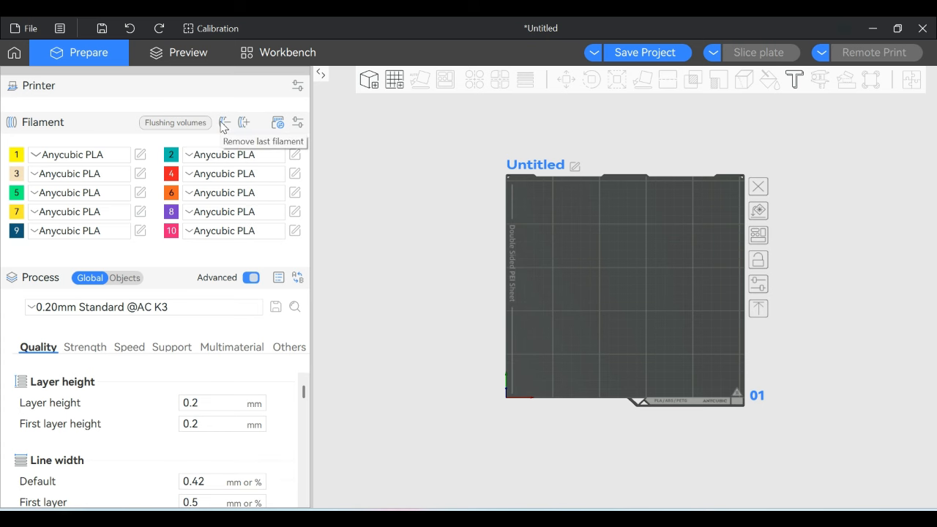
left_click(225, 123)
left_click(224, 123)
left_click(224, 123)
left_click(224, 123)
left_click(224, 123)
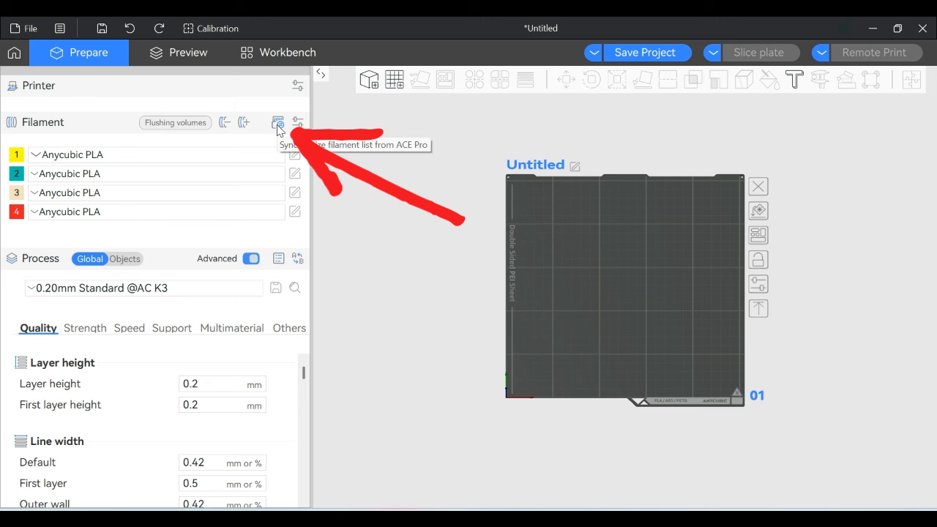
Select the Hulk cloud printer in the Workbench and sync the project's filament list from its ACE Pro, replacing the current filaments
left_click(288, 54)
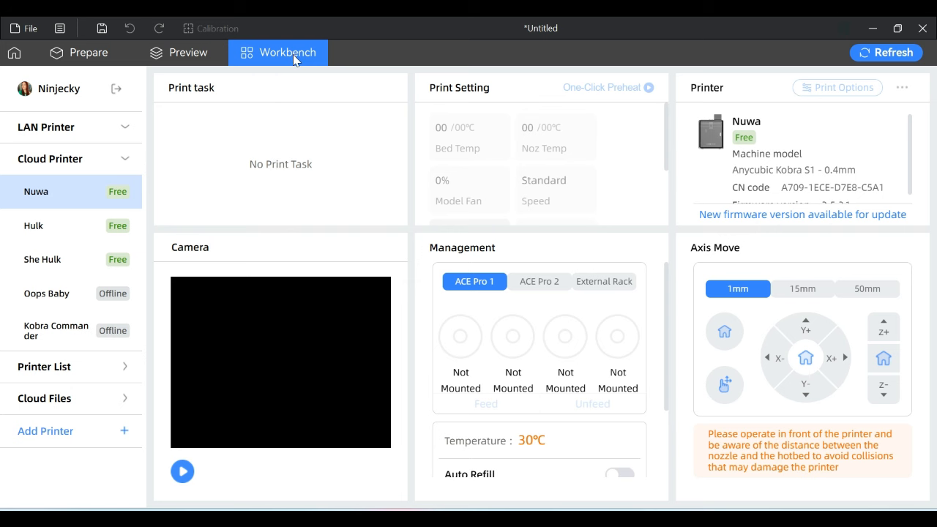
left_click(69, 228)
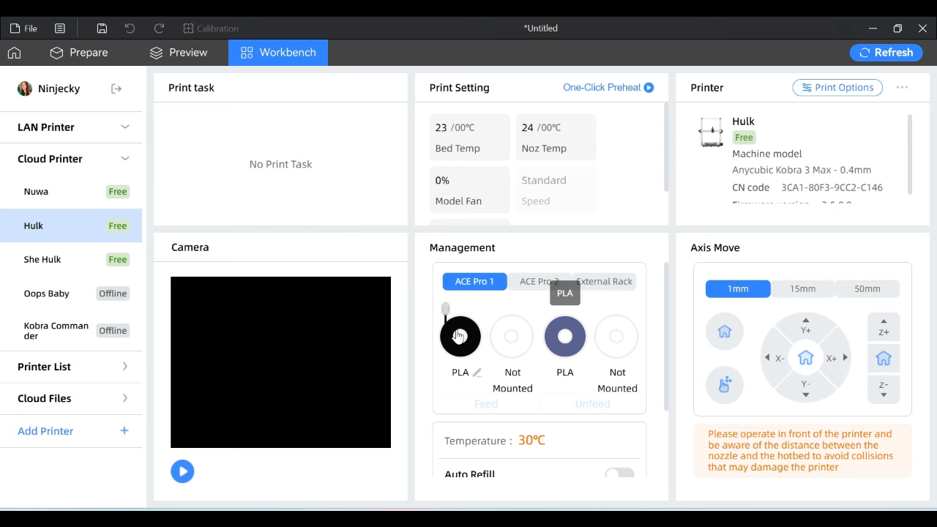
left_click(180, 52)
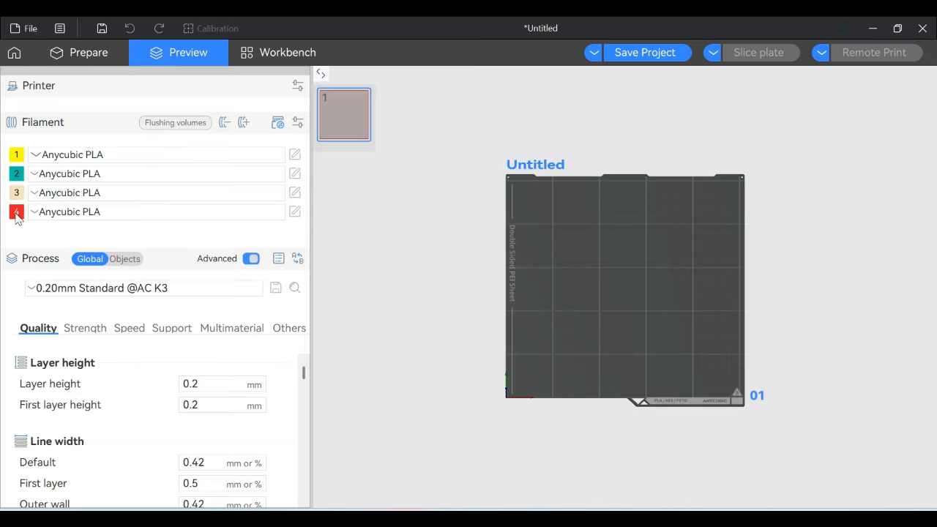
left_click(290, 57)
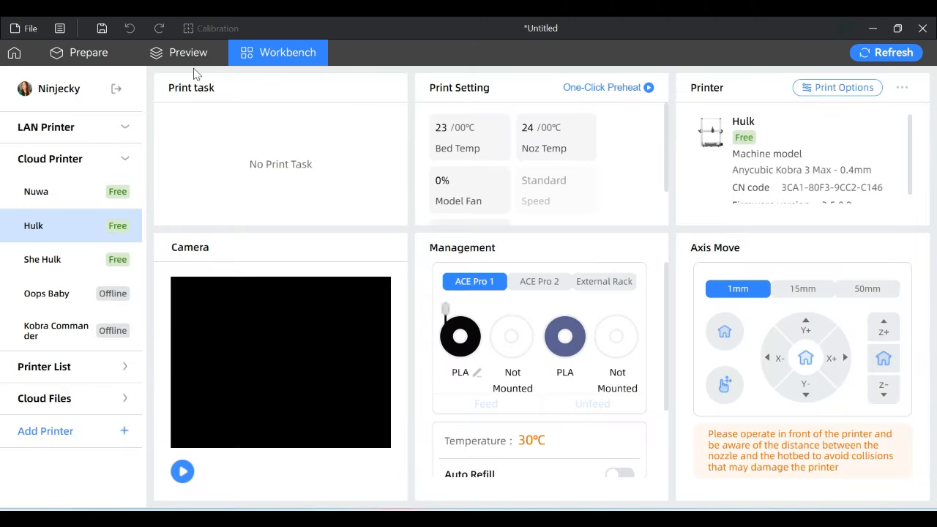
left_click(89, 52)
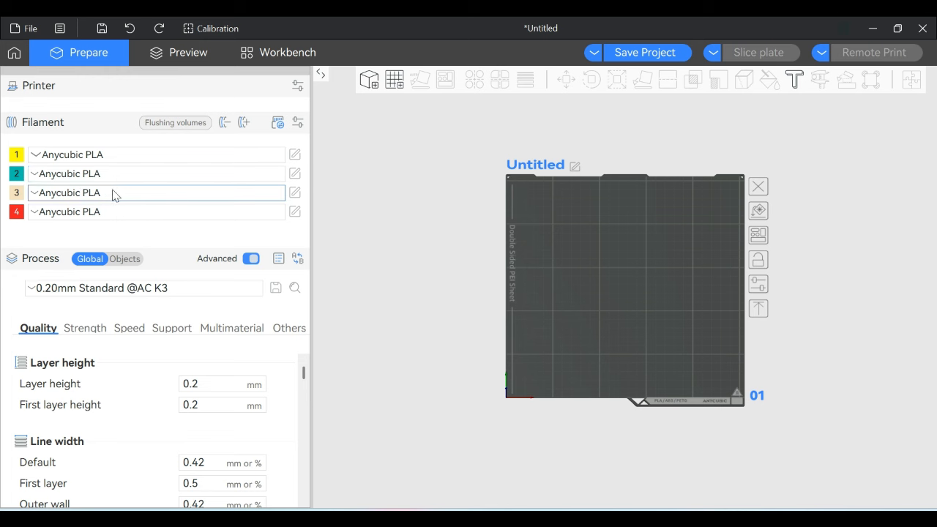
left_click(277, 123)
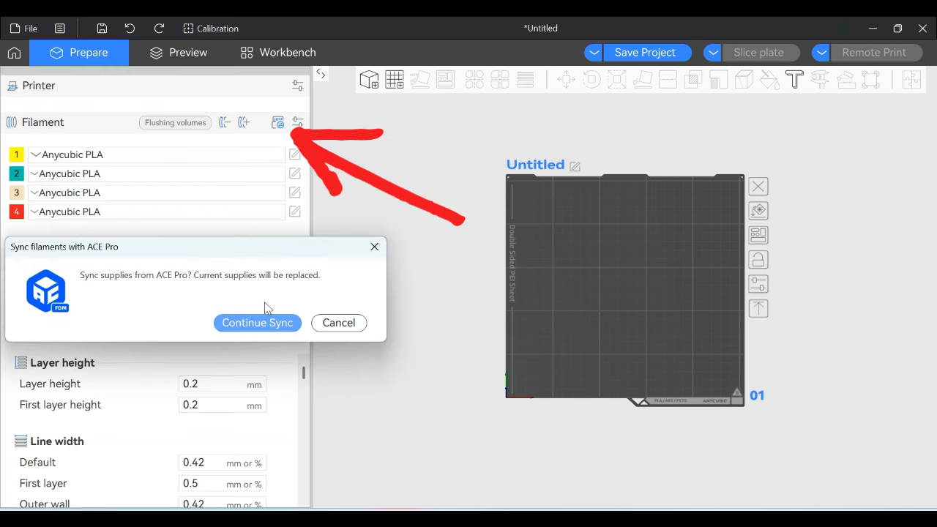
left_click(276, 323)
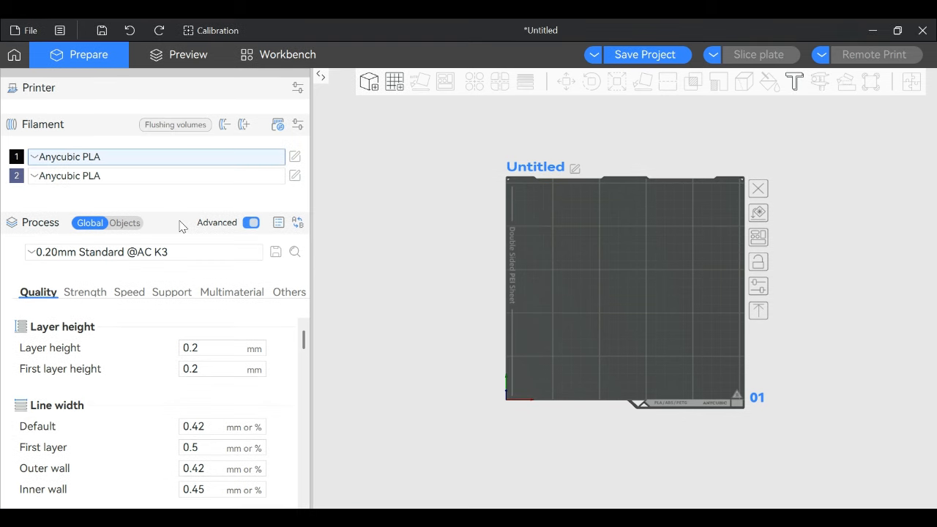
Set filament 1 to the Anycubic PLA Matte system preset and open its material settings
left_click(40, 162)
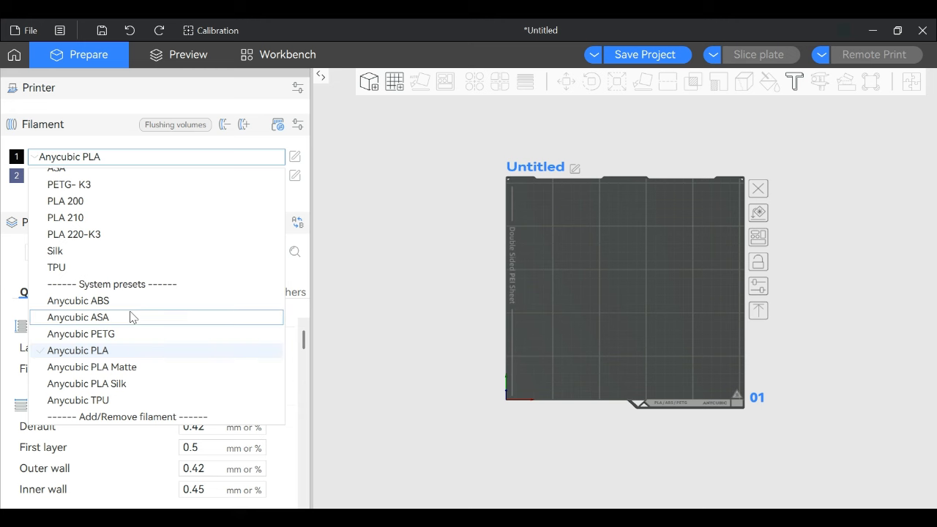
left_click(134, 372)
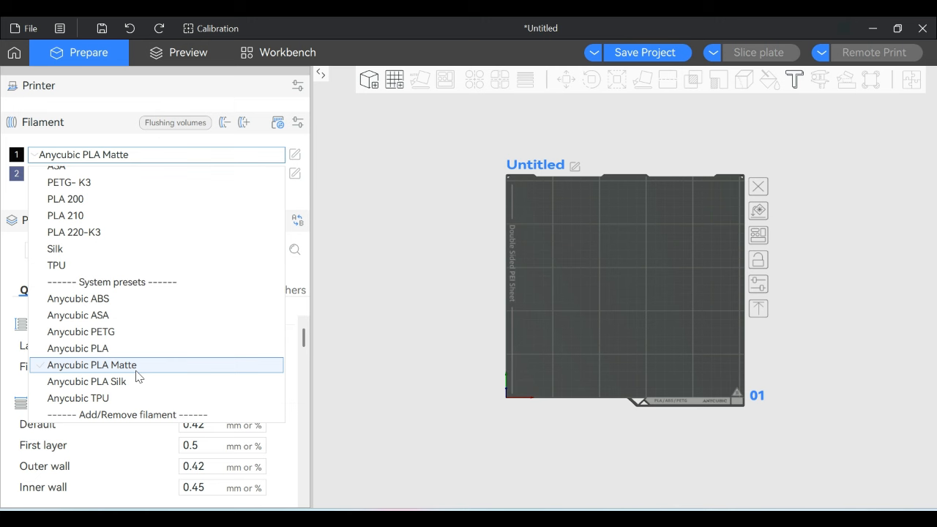
left_click(295, 155)
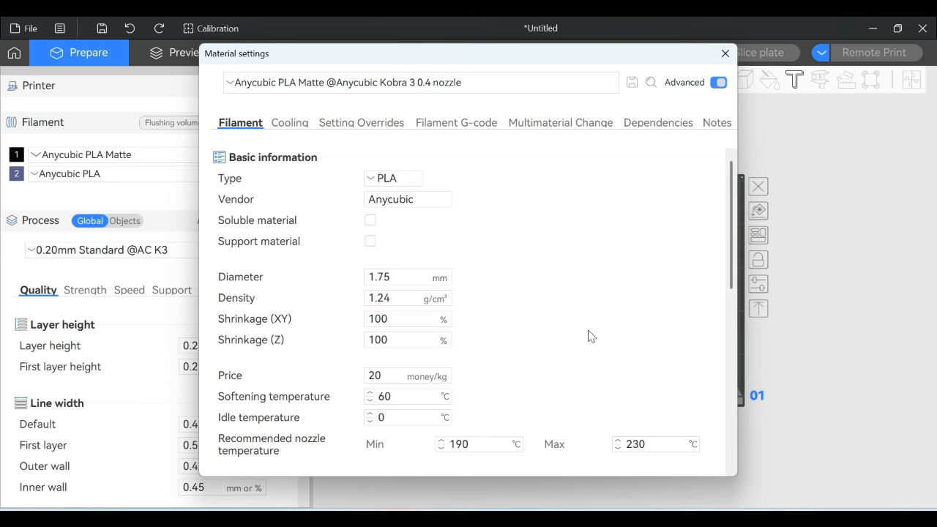
Examine the PLA Matte flow ratio, nozzle temperatures and Textured PEI Plate bed temperatures for the first and other layers
scroll(606, 331, "down", 2)
scroll(608, 331, "down", 4)
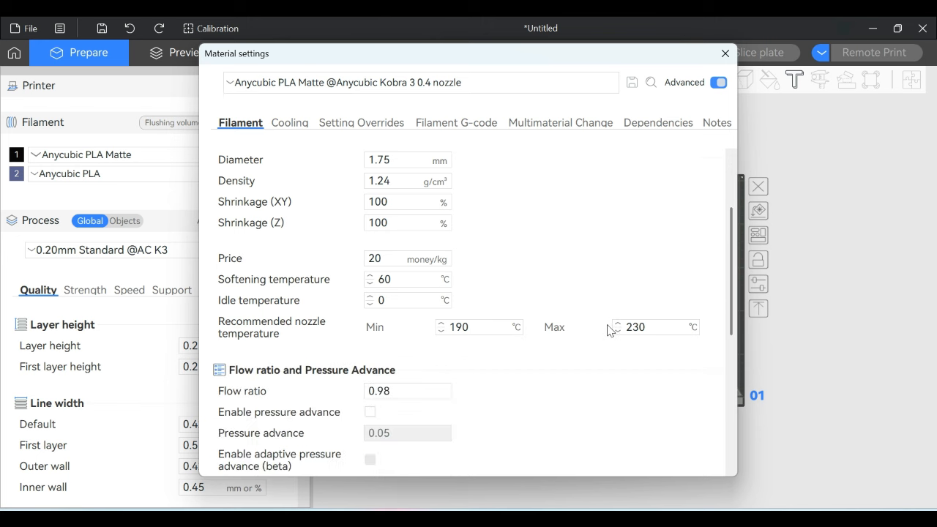
scroll(607, 331, "down", 5)
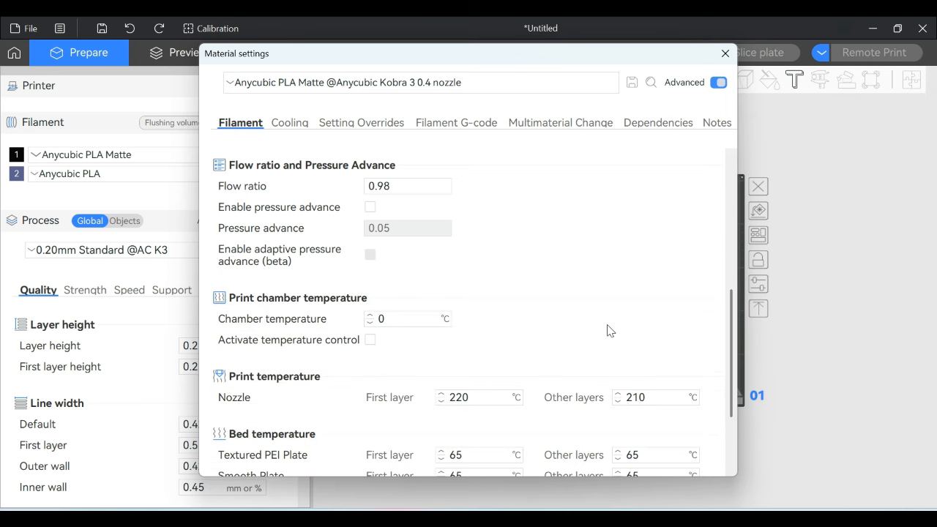
scroll(480, 410, "down", 2)
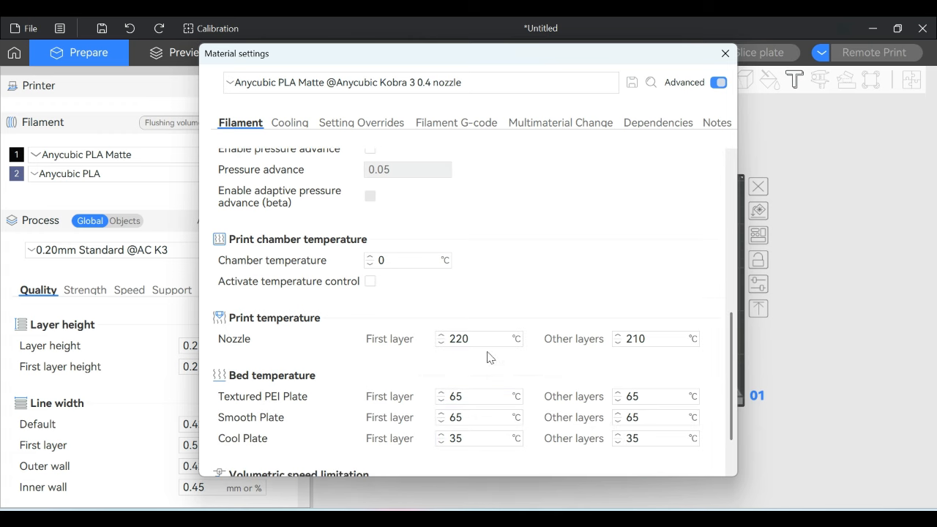
double_click(458, 340)
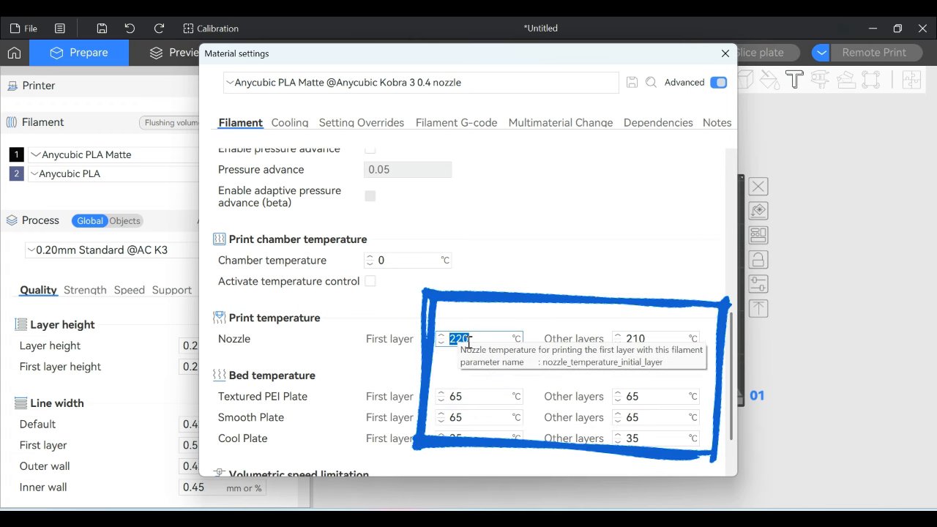
double_click(636, 338)
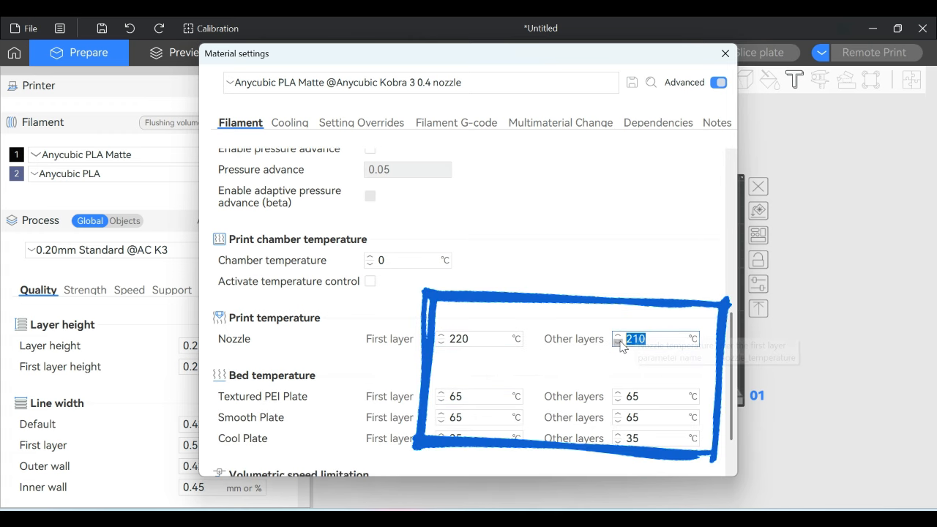
scroll(572, 387, "down", 1)
double_click(477, 366)
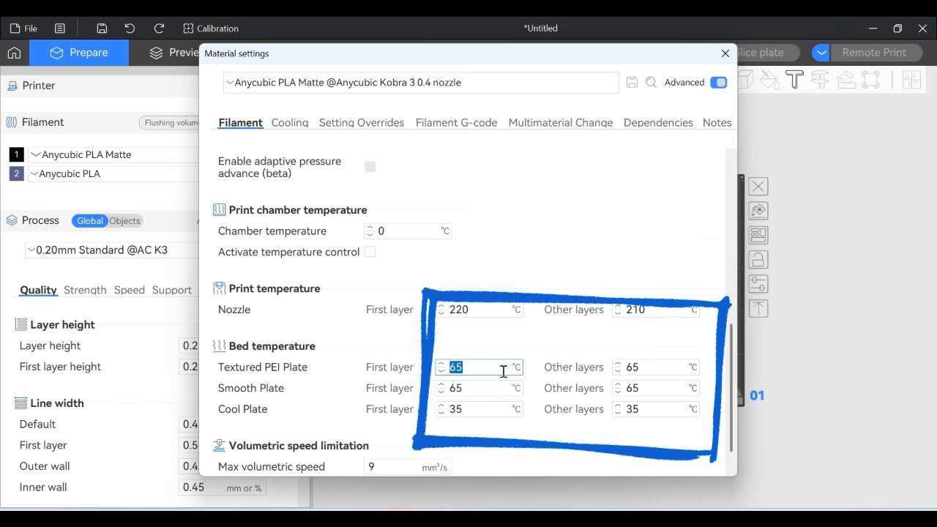
double_click(636, 367)
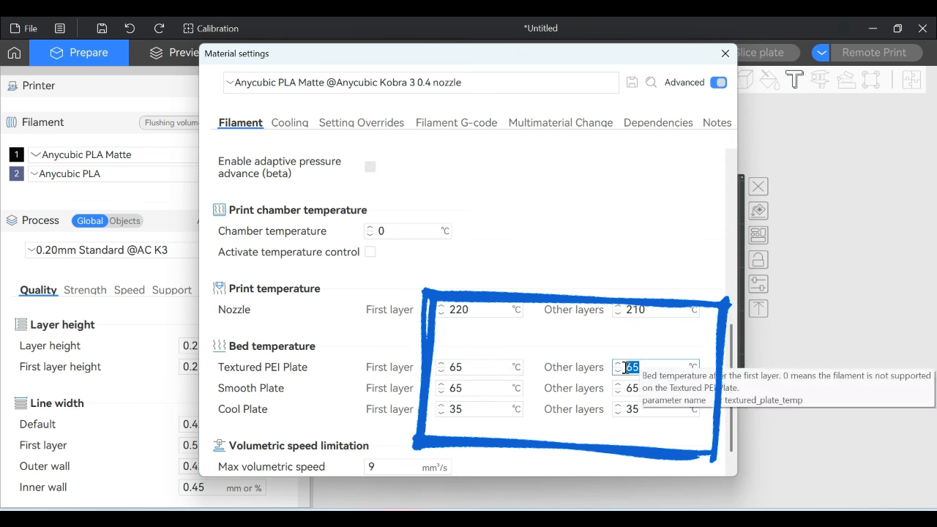
double_click(451, 366)
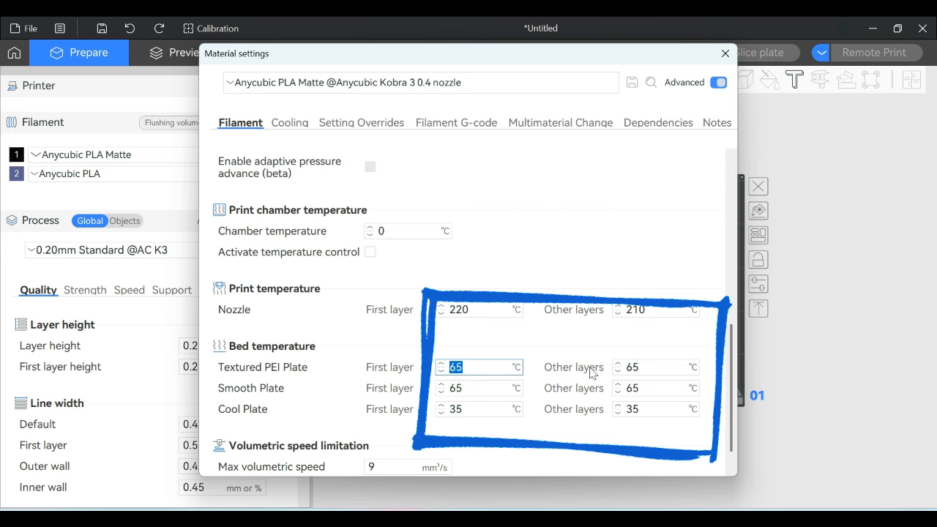
Switch the material preset to Anycubic PLA, replace it with the TPU user preset, and review the TPU filament settings
left_click(371, 368)
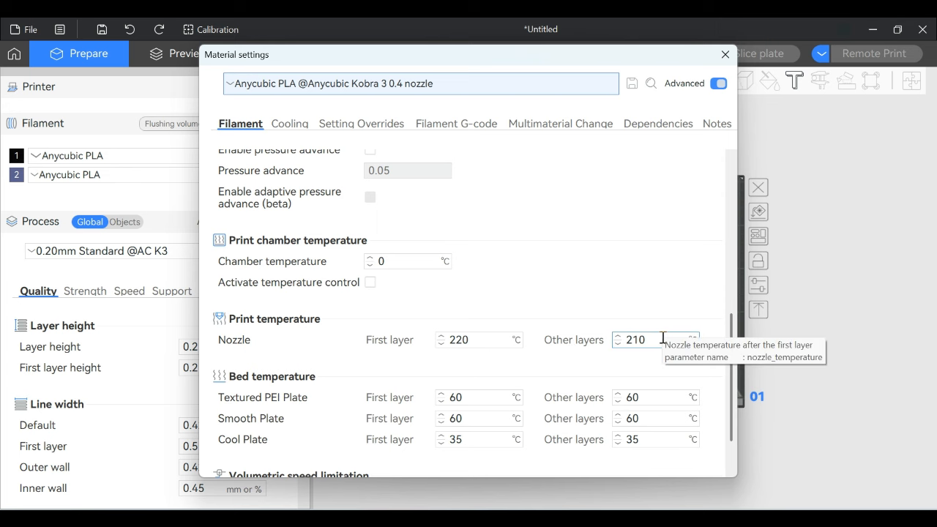
left_click(526, 92)
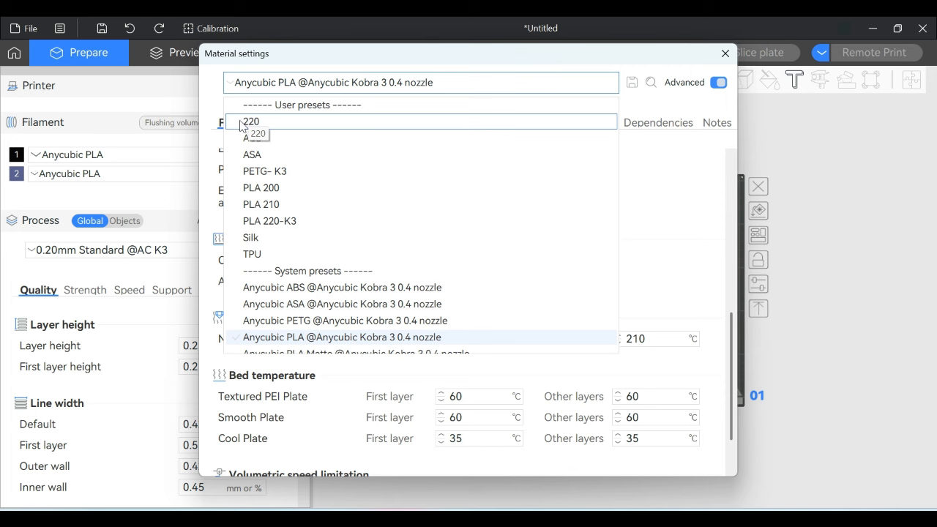
left_click(253, 253)
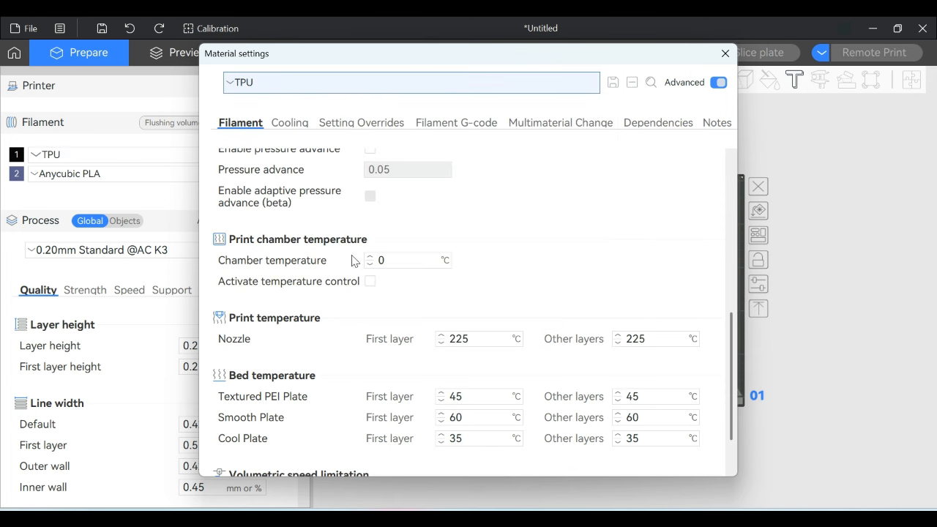
scroll(517, 261, "up", 4)
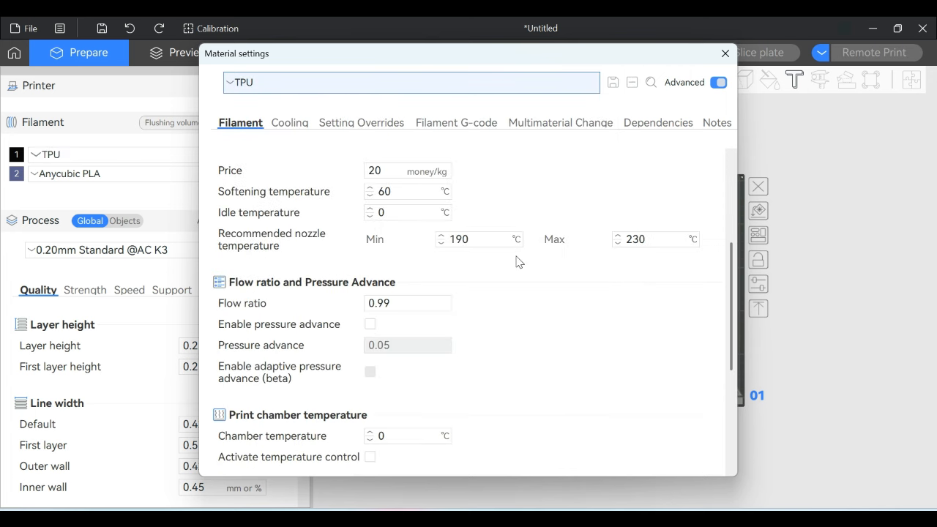
scroll(590, 339, "up", 5)
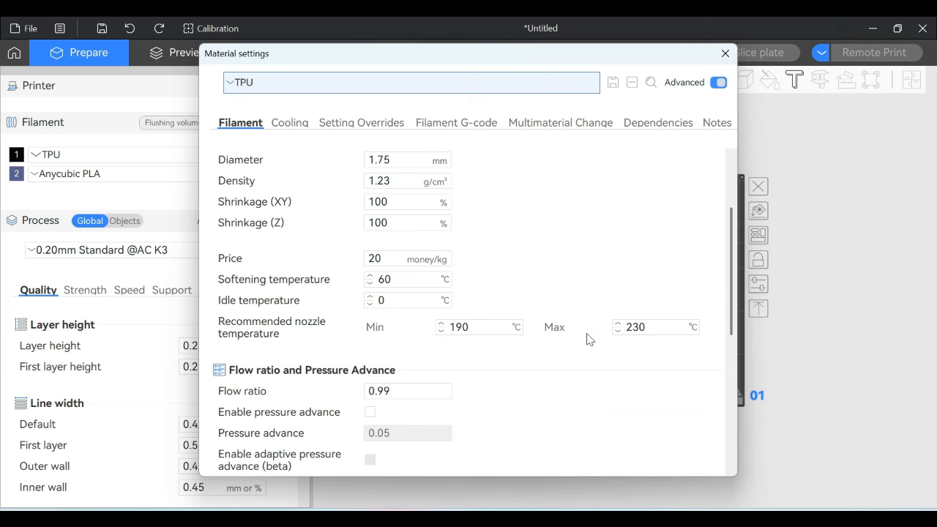